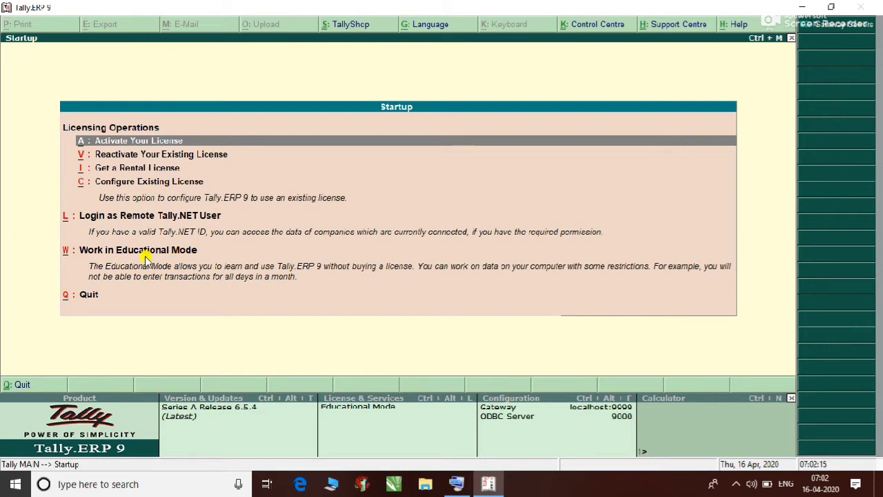
Step: Continue in educational mode and shut the company Uzma Co
click(144, 256)
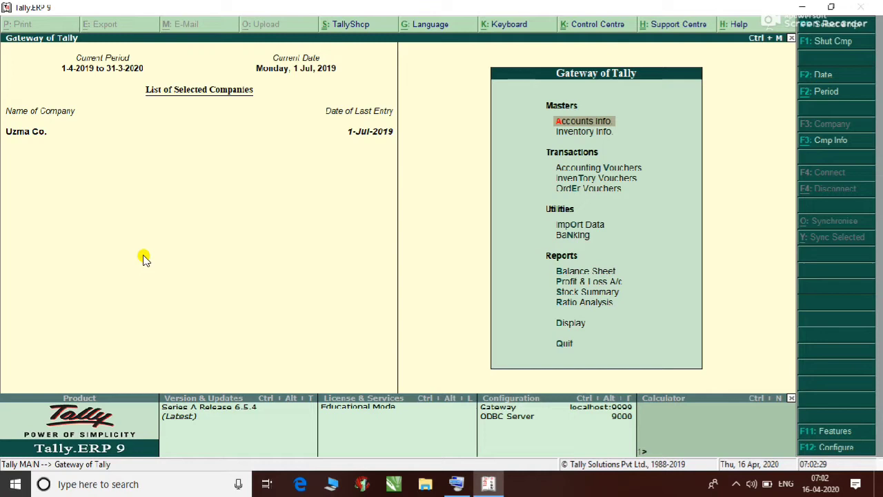
key(alt+F3)
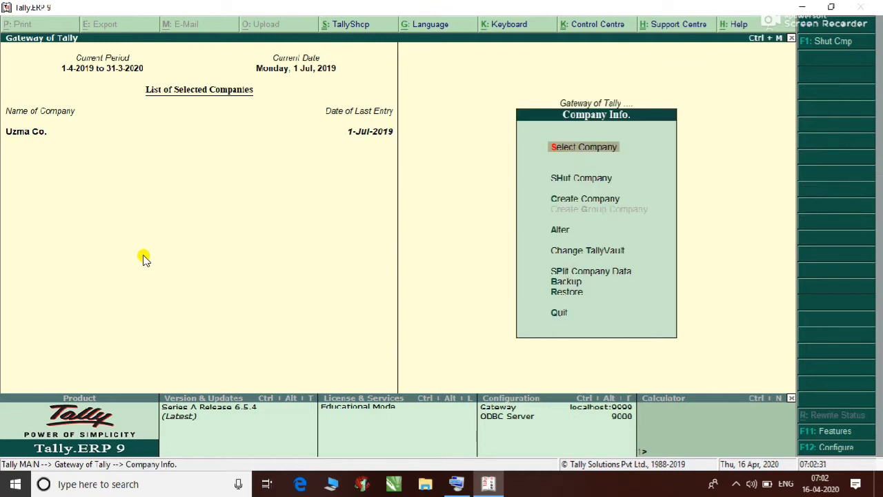
key(Down)
key(Return)
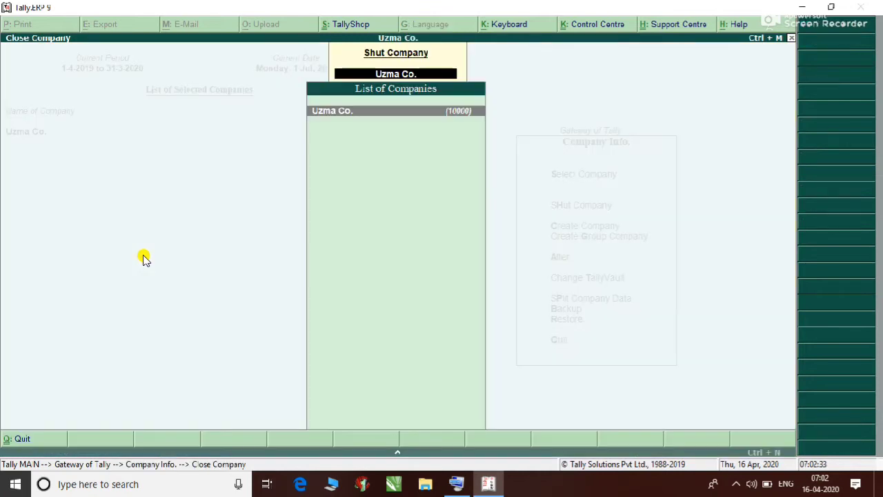
key(Return)
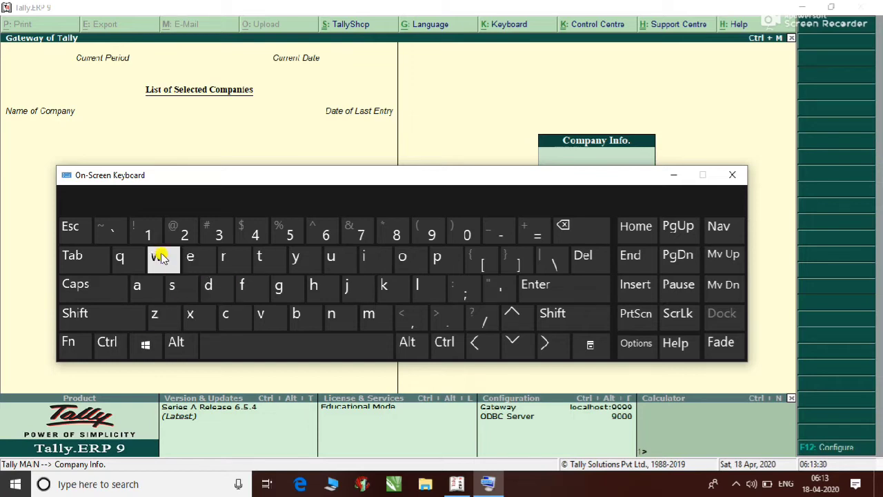
click(94, 288)
click(95, 288)
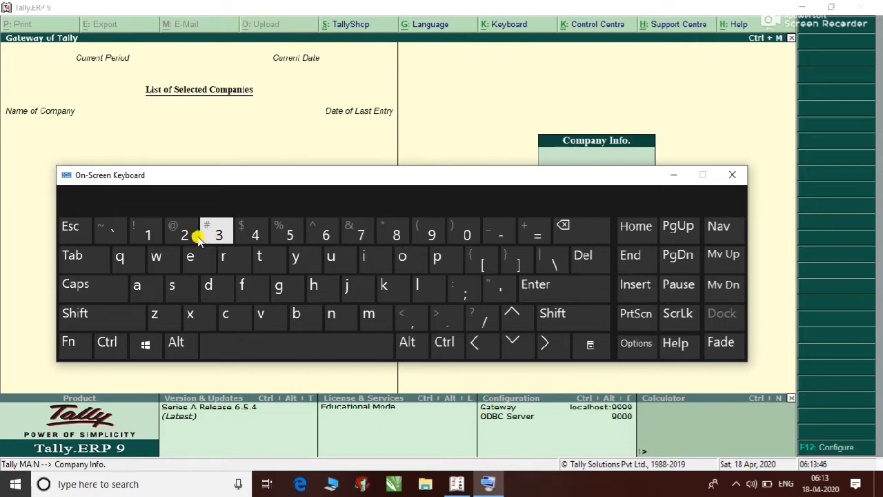
click(72, 346)
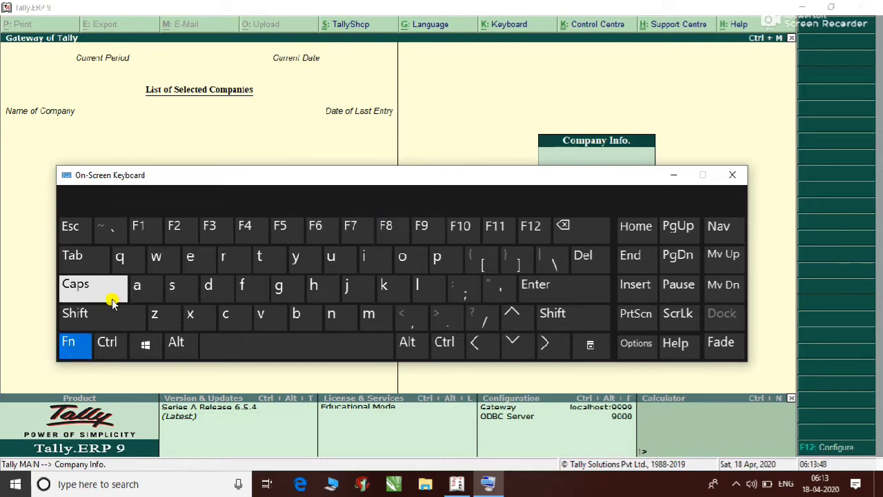
click(73, 341)
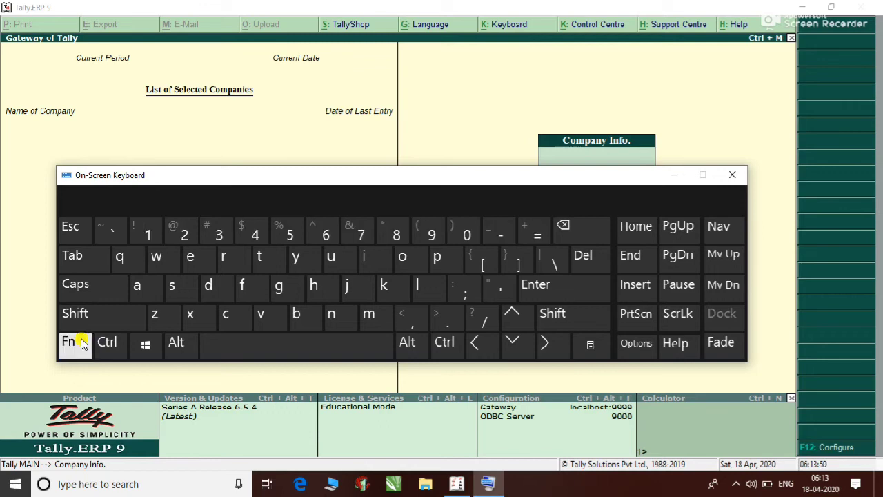
click(111, 314)
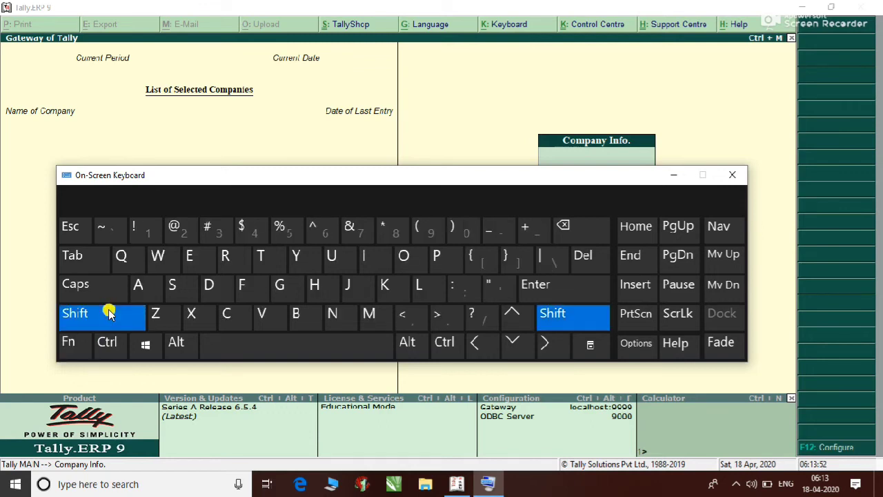
click(110, 313)
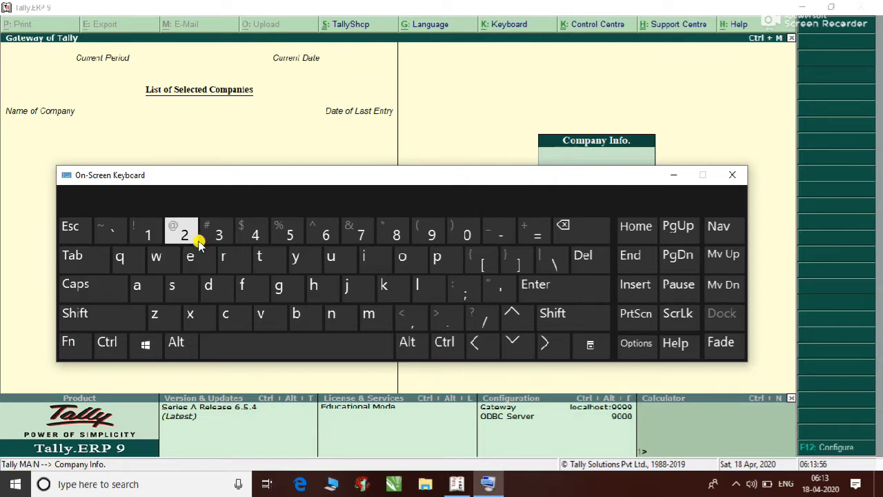
click(79, 325)
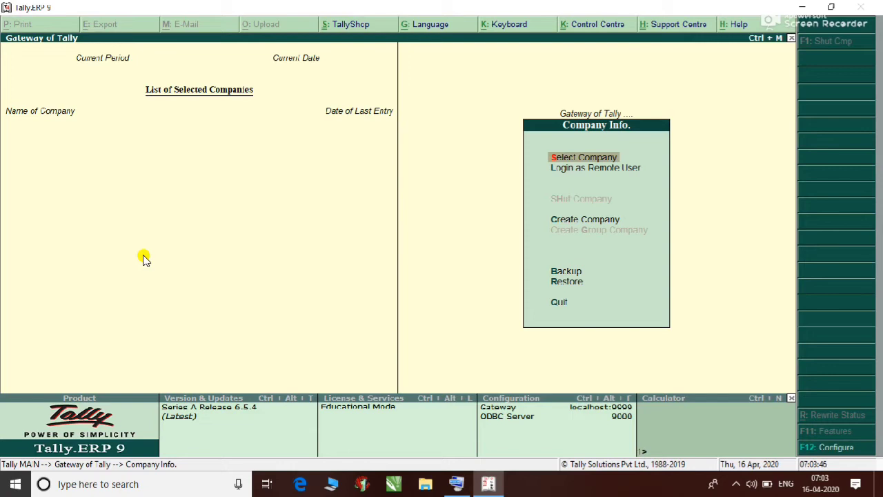
Step: Start creating a new company from the Company Info. menu
key(c)
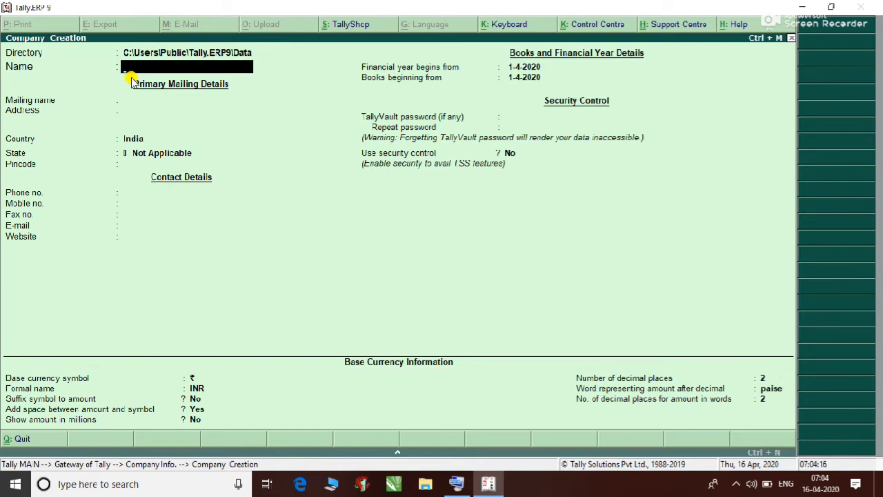
Step: Enter 'CKC Co.' as the new company's name, correcting typing mistakes along the way
text(CKC Co.)
key(Return)
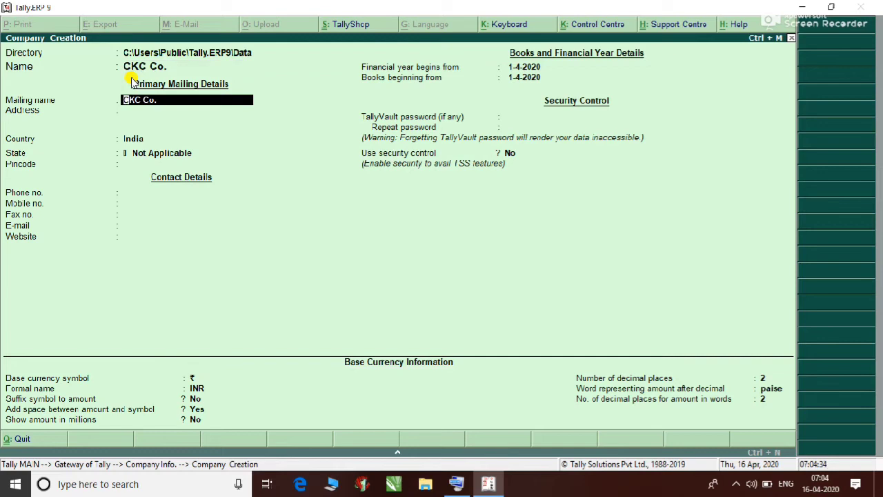
Step: Keep the auto-filled mailing name, enter two address lines, and keep India as the country
key(Return)
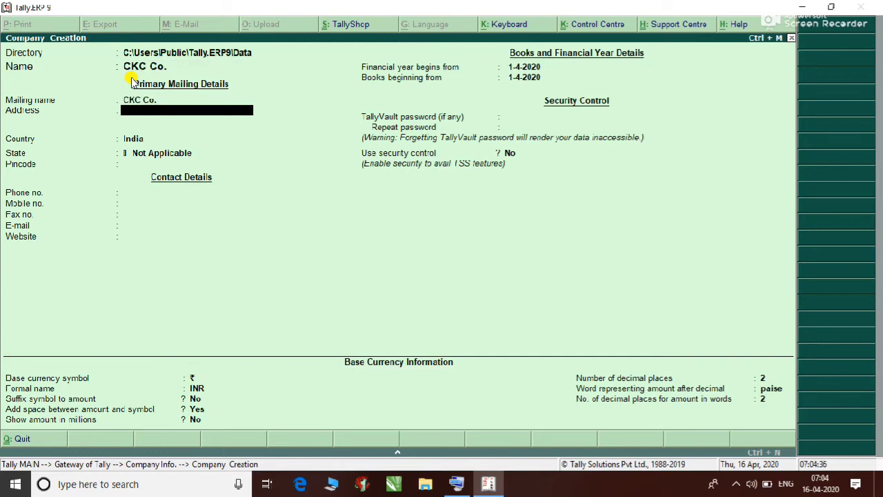
text(Mehndiganj Lko.)
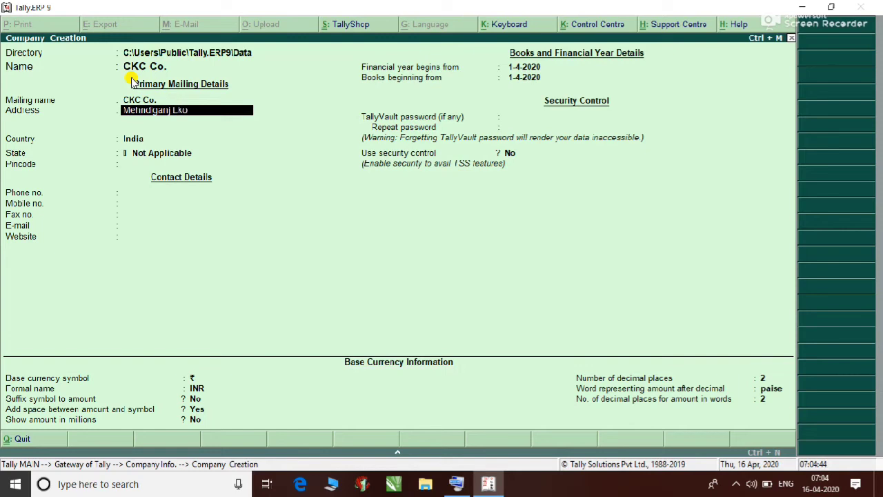
key(Return)
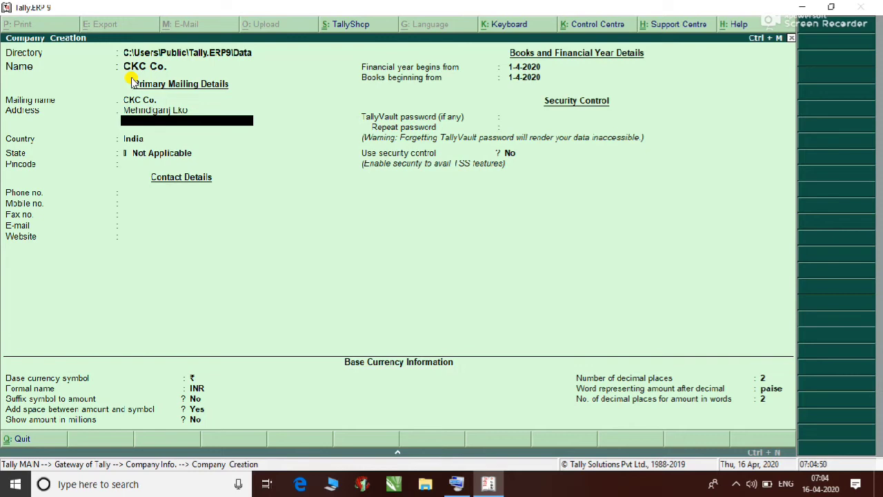
key(Up)
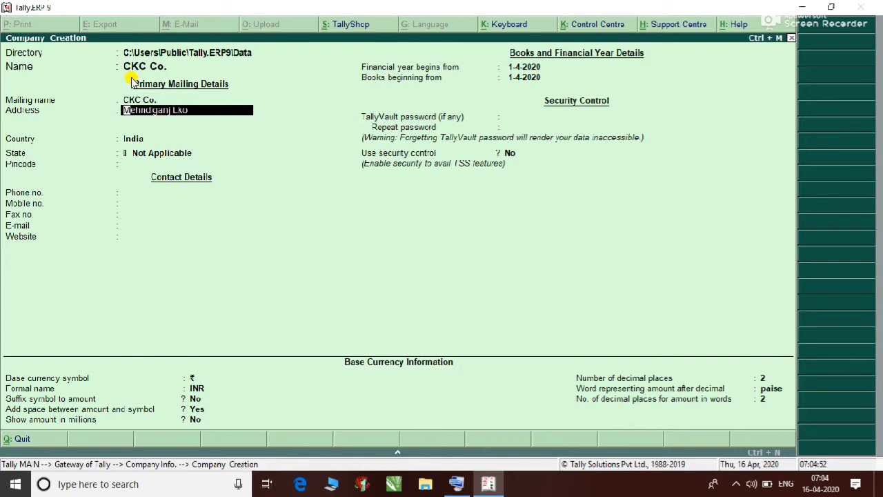
key(Return)
text(Fthgrth)
key(Return)
text(Thrhnrth)
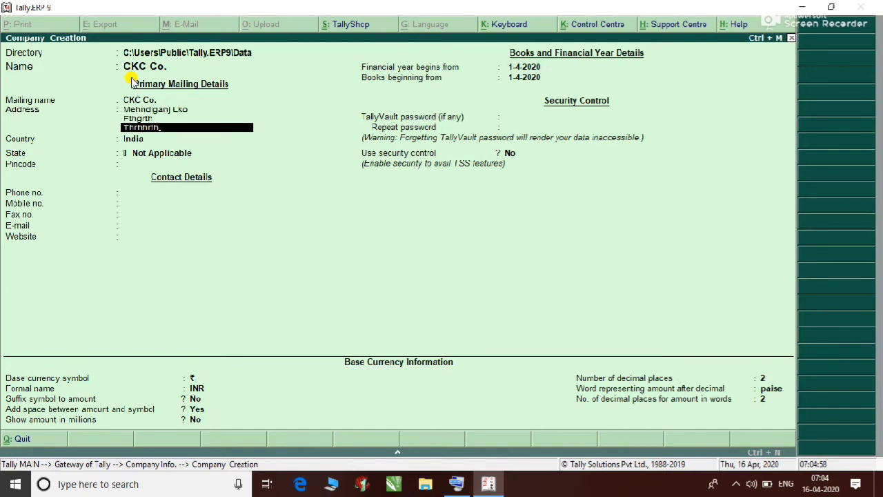
key(BackSpace)
key(BackSpace)
key(BackSpace)
key(BackSpace)
key(BackSpace)
key(BackSpace)
key(BackSpace)
key(BackSpace)
key(BackSpace)
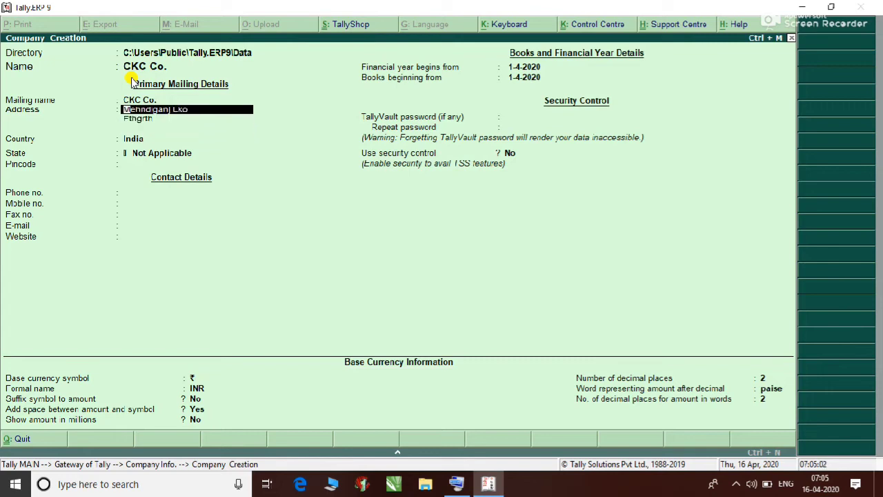
key(Return)
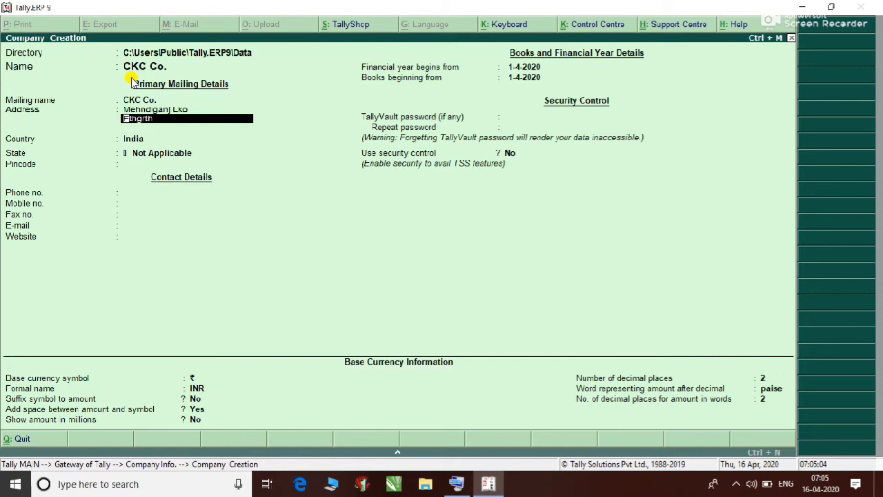
key(Return)
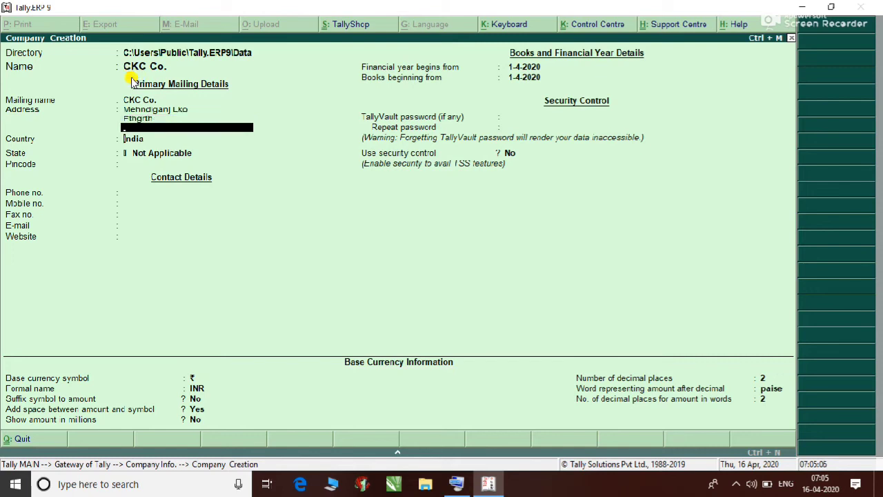
key(Return)
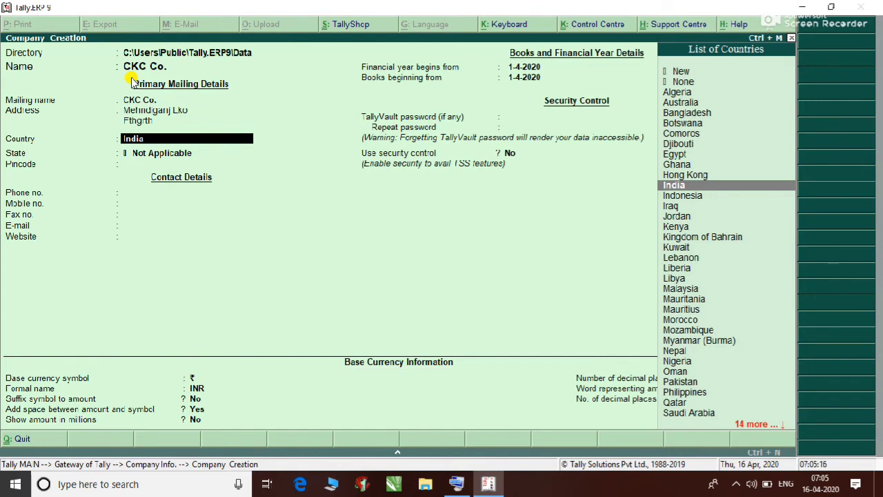
Step: Set the state to Uttar Pradesh and enter the company's pincode
key(Return)
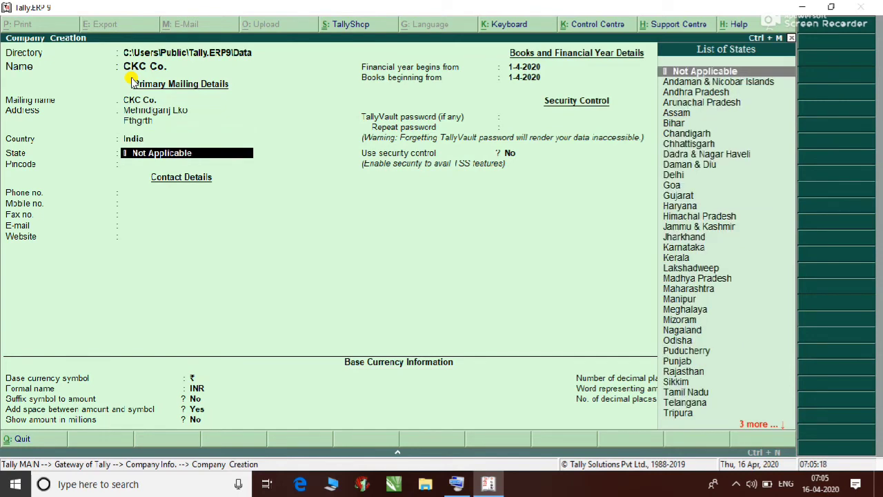
text(U)
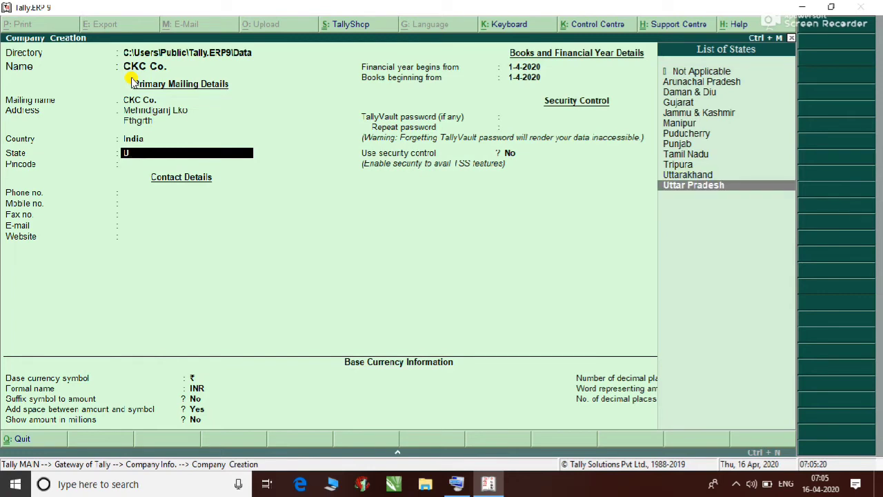
key(Return)
text(225)
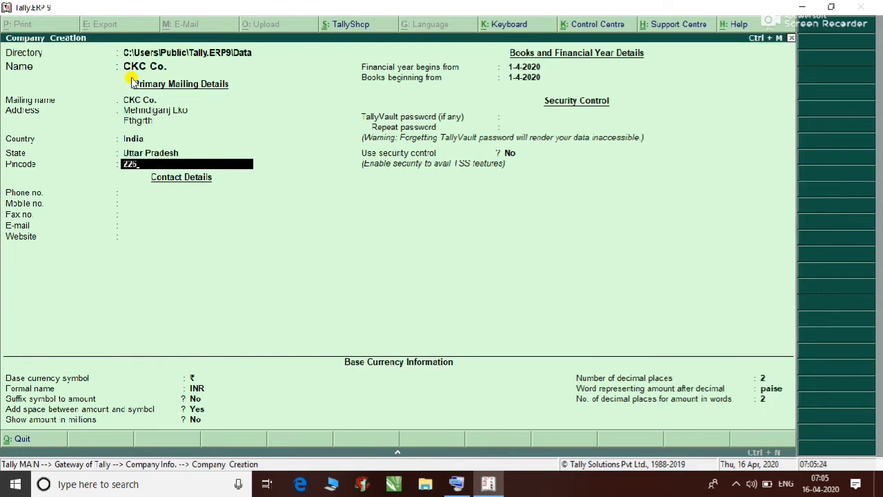
text(012)
key(Return)
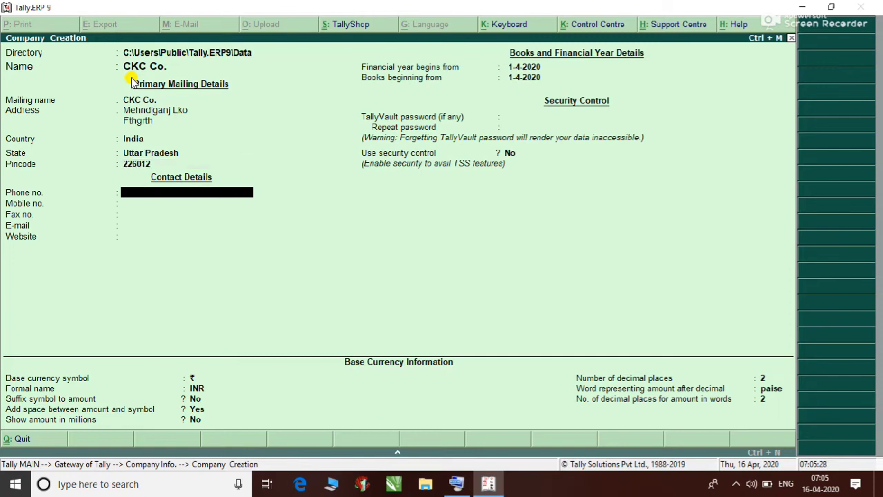
Step: Enter the company's phone and mobile numbers, leave fax blank, and add the company e-mail
key(Return)
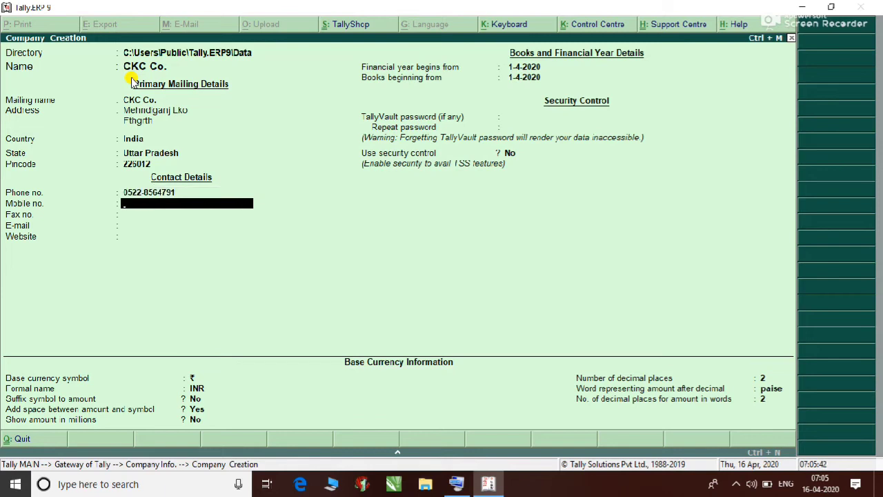
key(Return)
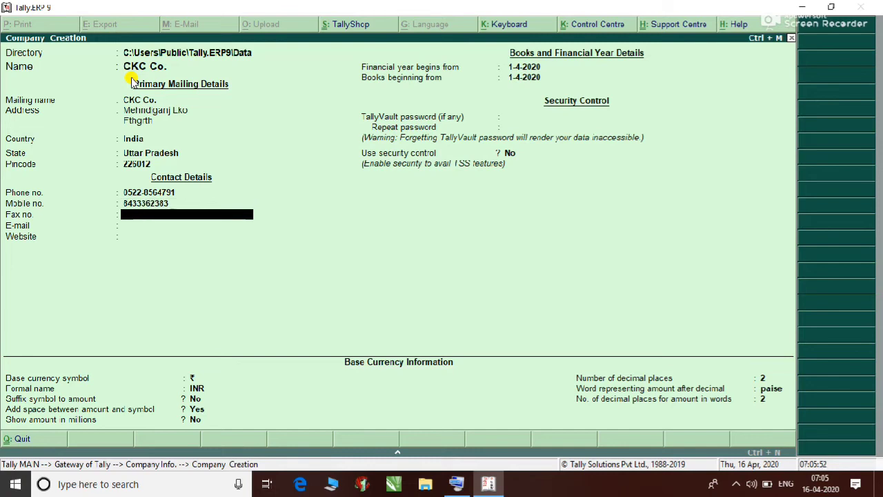
key(Return)
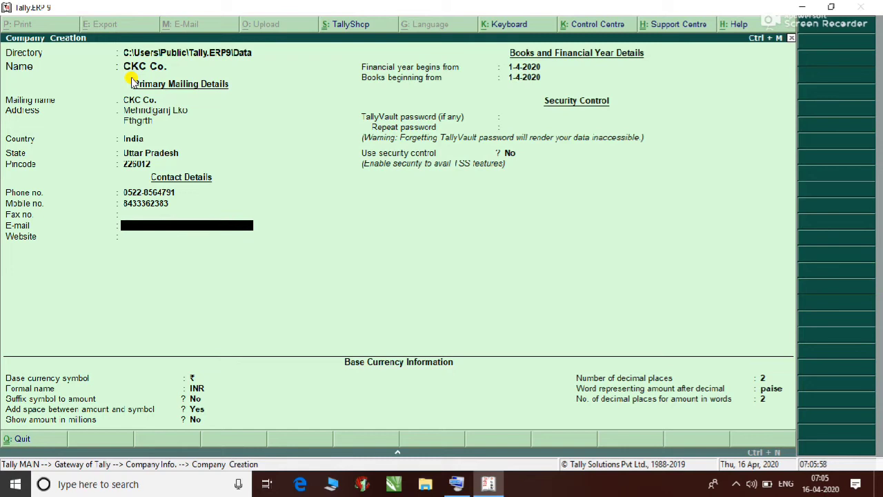
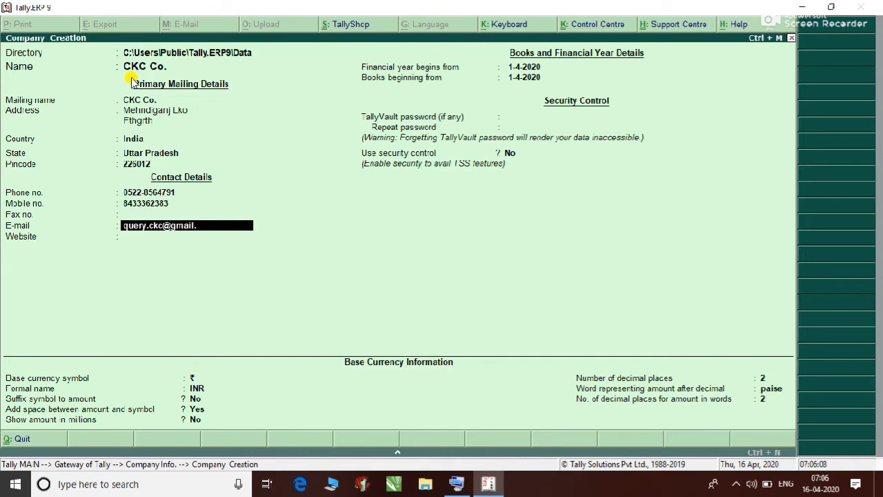
key(Return)
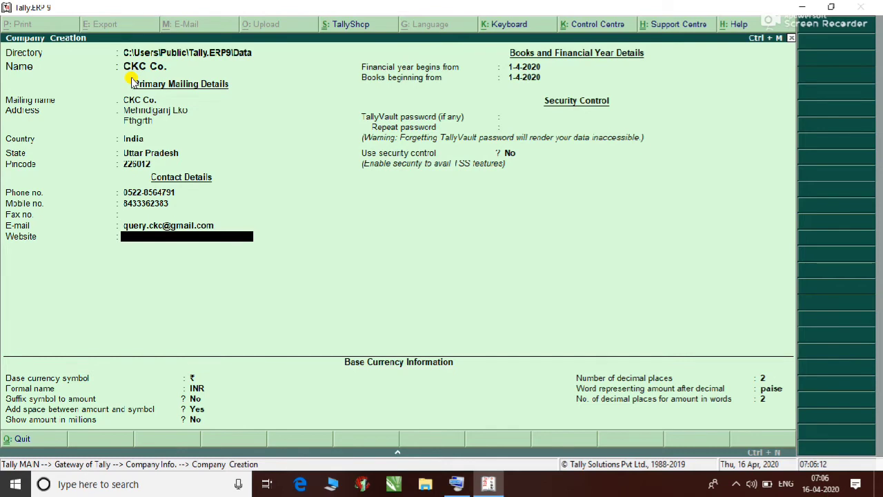
Step: Confirm 1-4-2020 as both the financial year start and the books beginning date
key(Return)
key(Return)
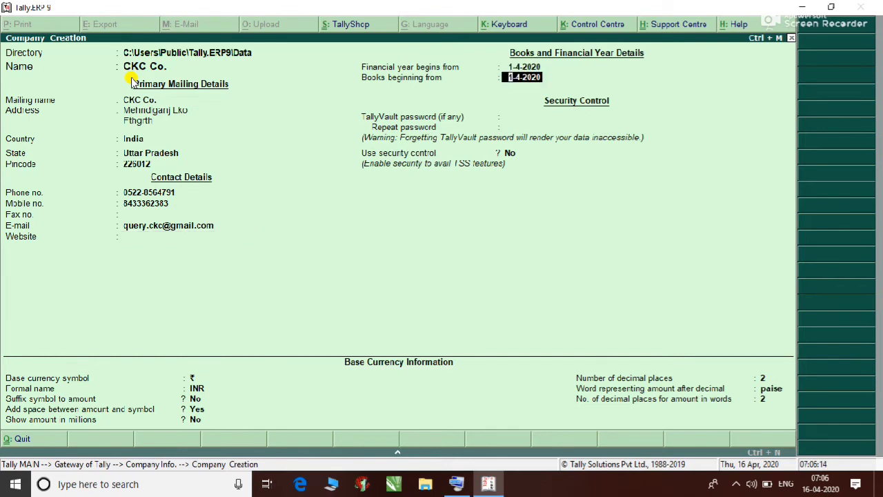
key(Up)
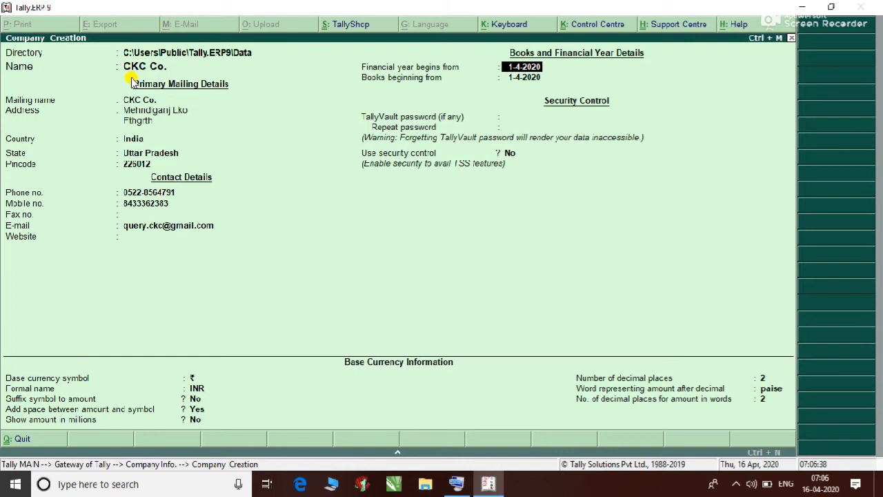
key(Return)
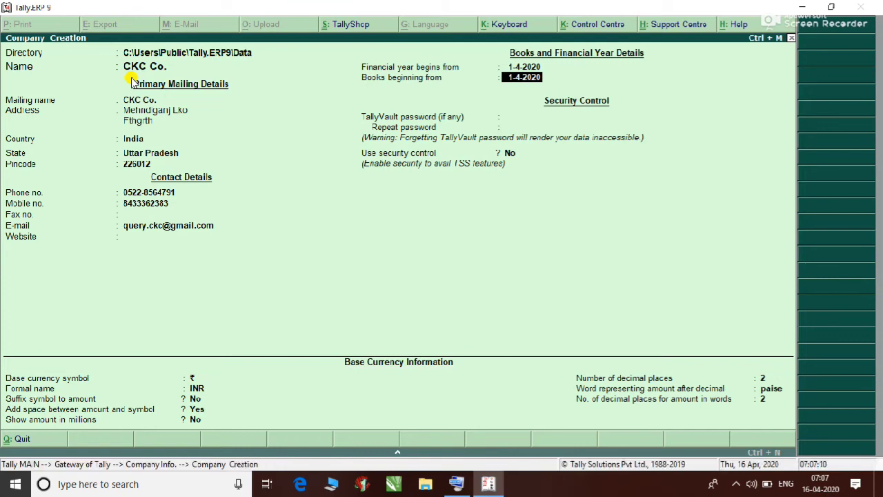
key(Return)
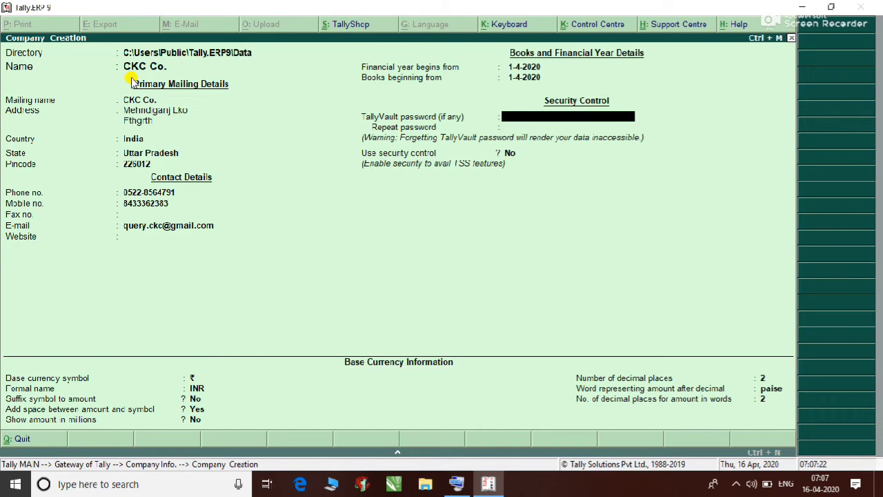
Step: Skip the TallyVault password, keep security control off, and keep ₹/INR currency defaults with 2 decimals
key(Return)
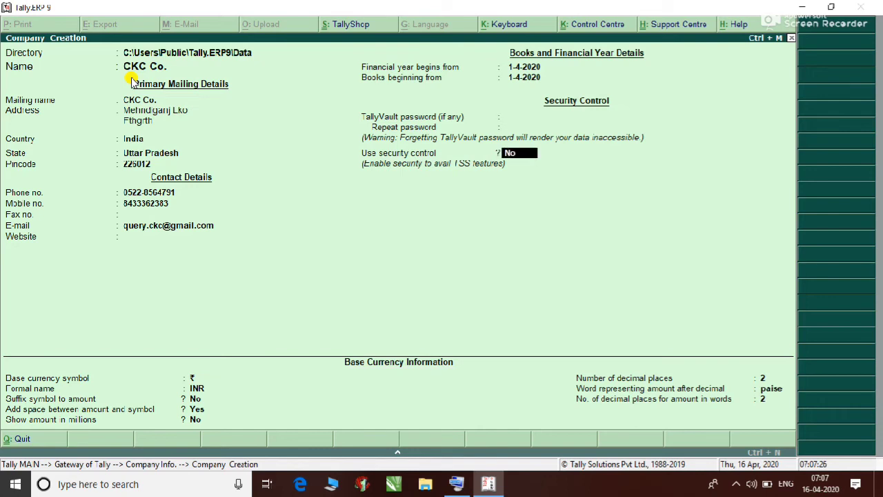
key(Return)
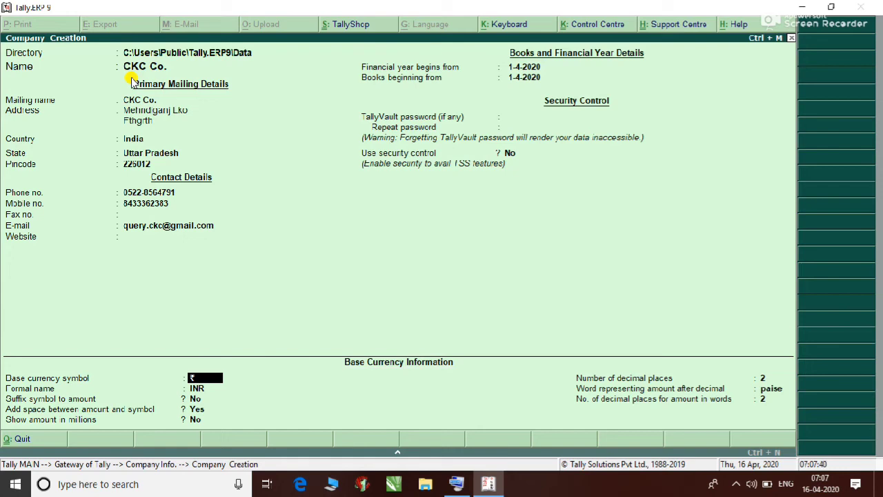
key(Return)
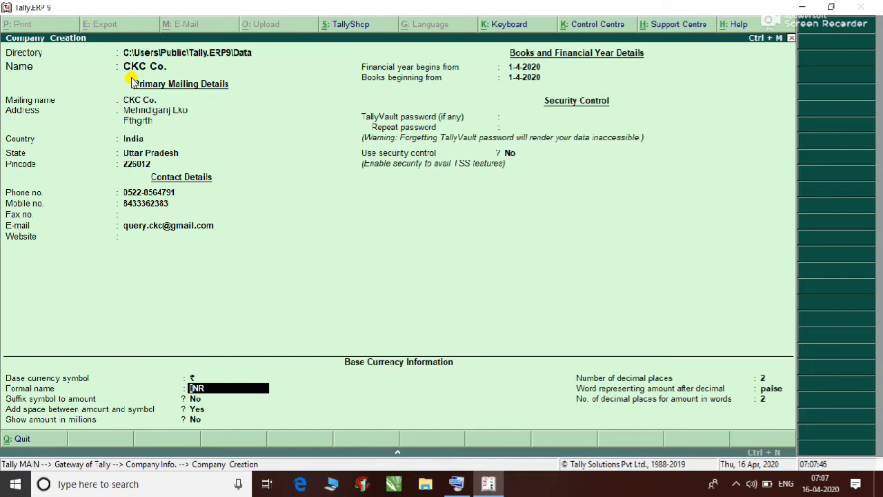
key(Return)
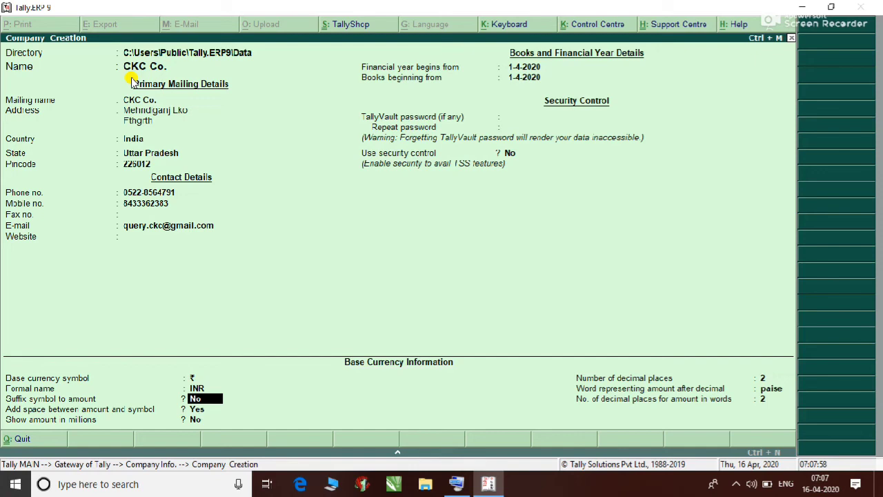
key(Return)
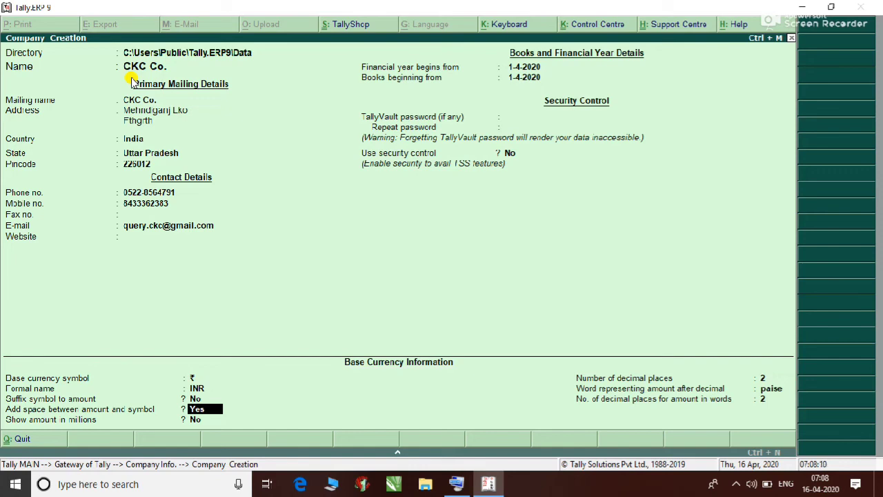
key(Return)
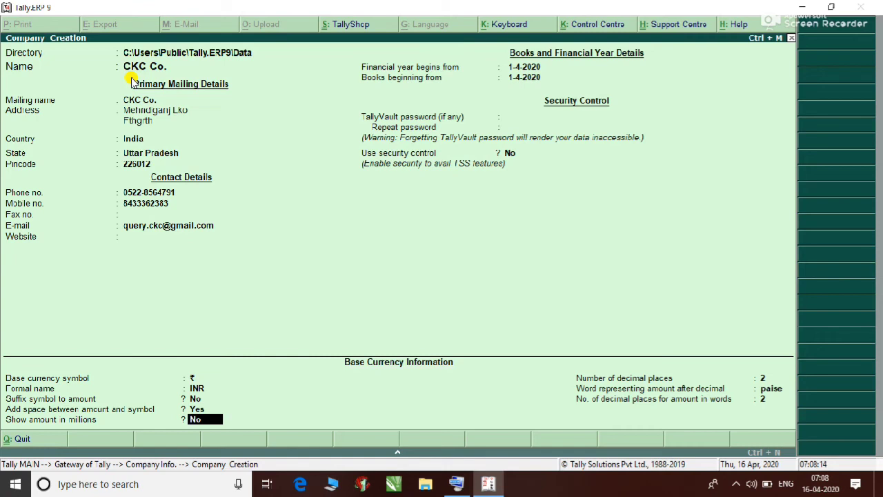
key(Return)
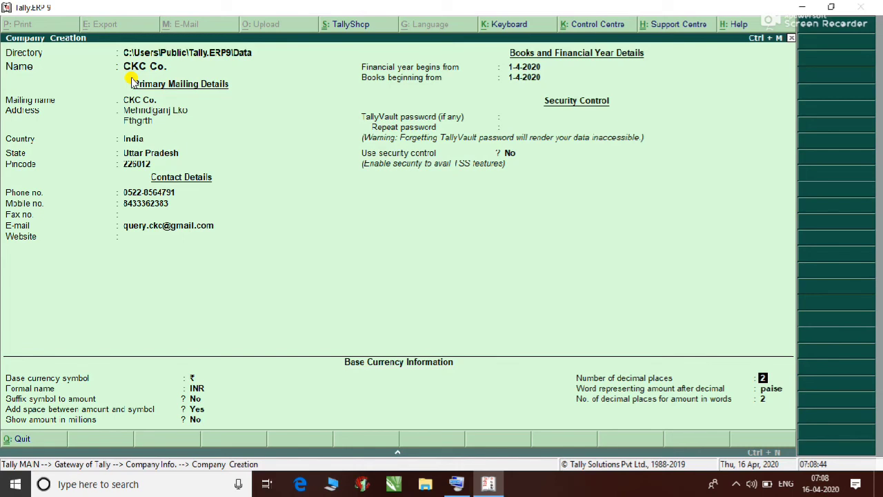
key(Return)
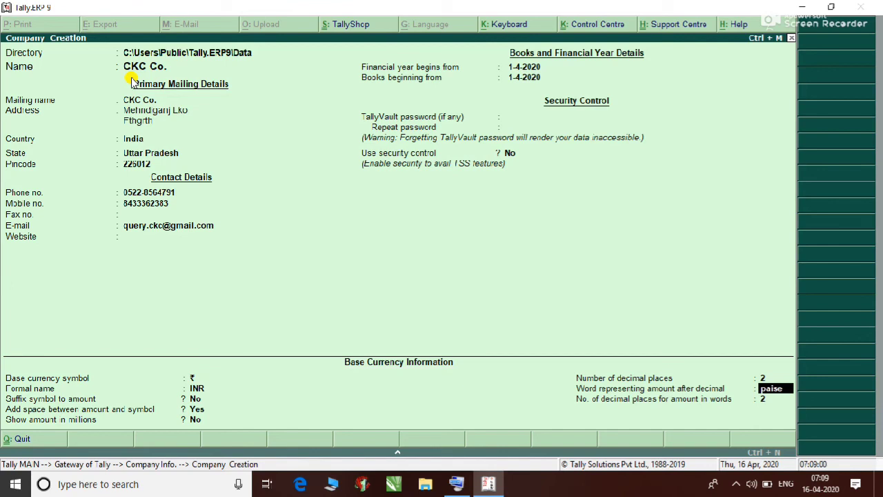
Step: Keep paise as the decimal word and finish the form to reach the Accept prompt
key(Return)
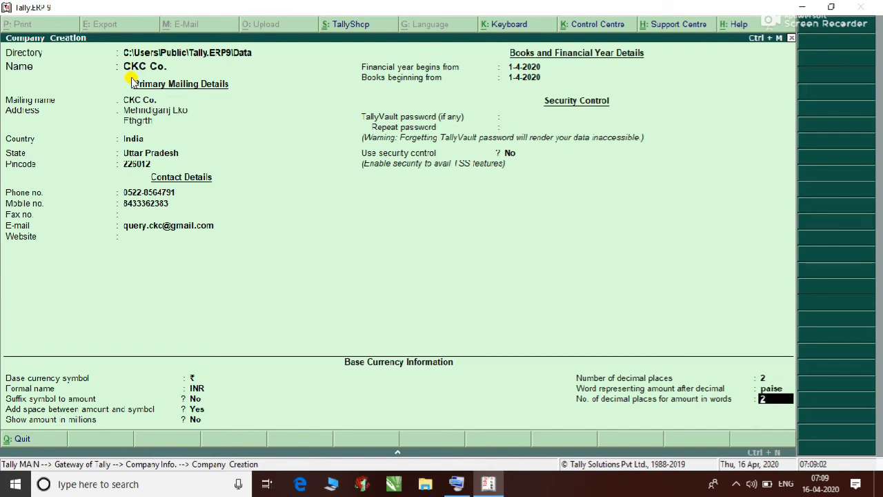
key(Return)
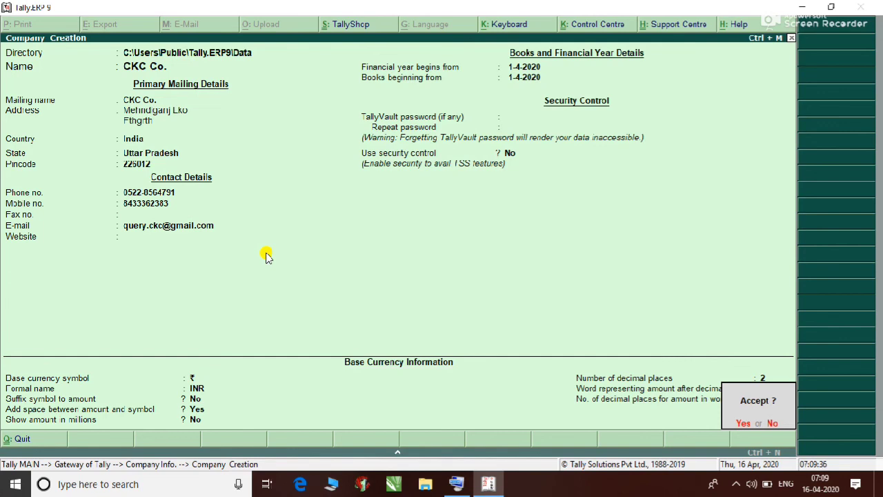
Step: Decline acceptance, review the currency and contact fields, then decline the Accept prompt again
key(n)
key(Up)
key(Up)
key(Up)
key(Up)
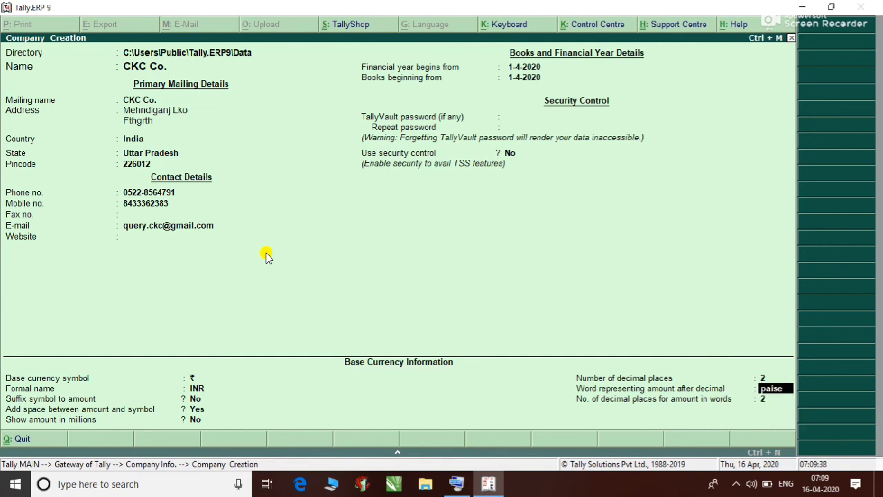
key(Up)
key(Up)
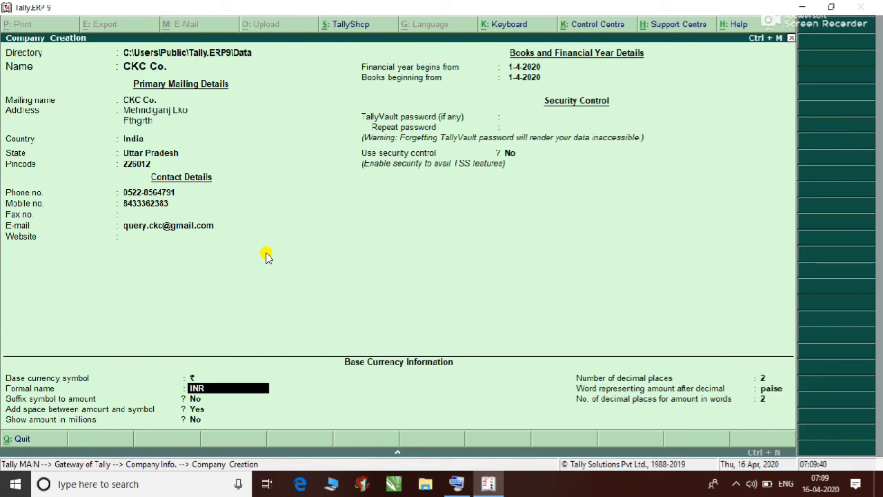
key(Up)
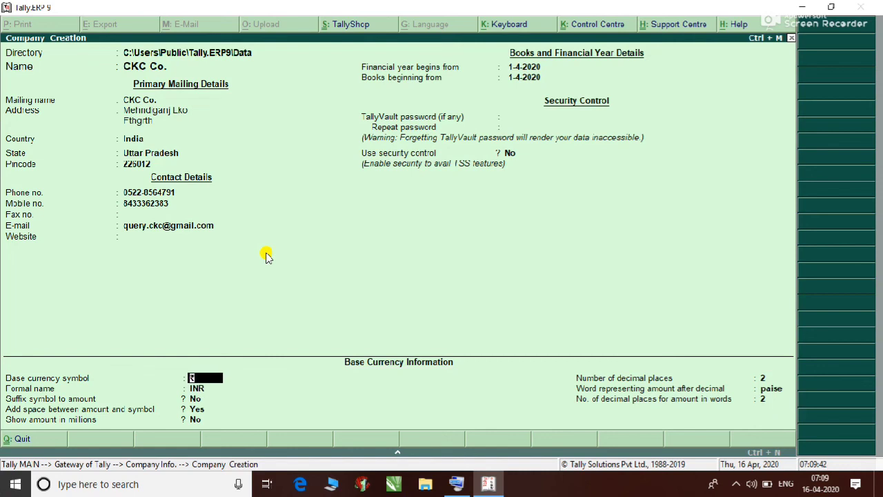
key(Up)
key(Up)
key(Up)
key(Up)
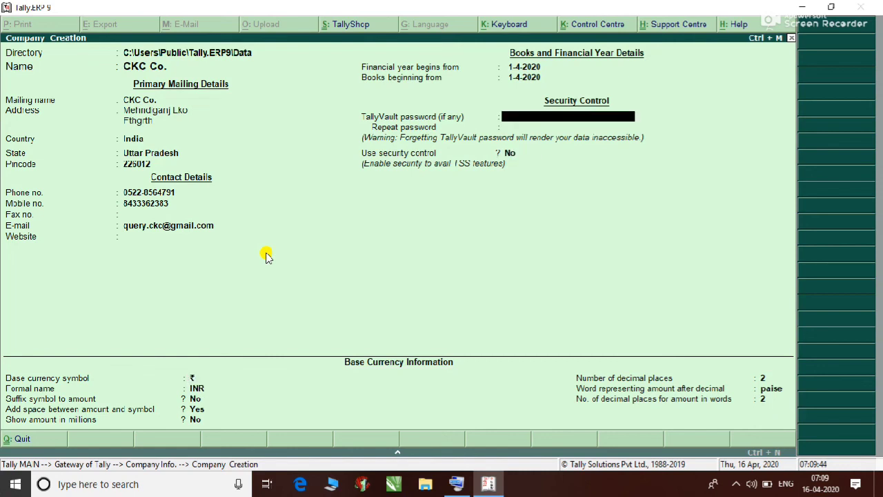
key(Up)
key(Up)
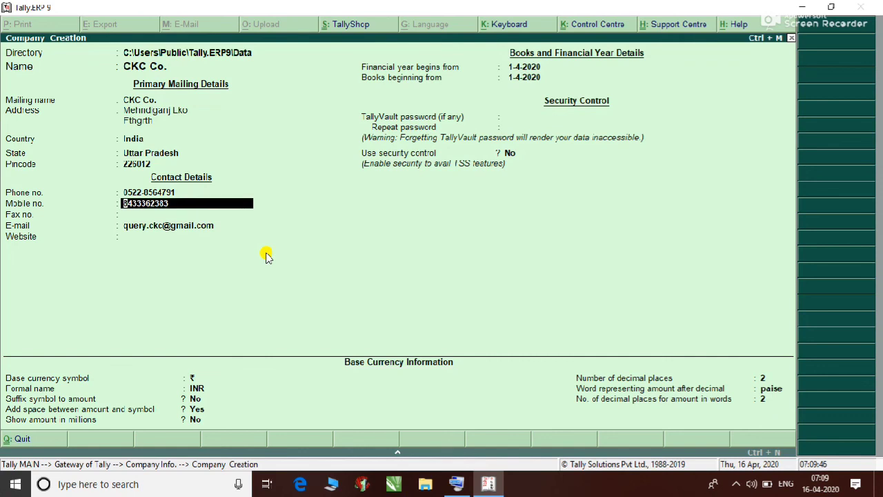
key(Down)
key(Down)
key(Down)
key(Down)
key(Down)
key(Down)
key(Down)
key(Down)
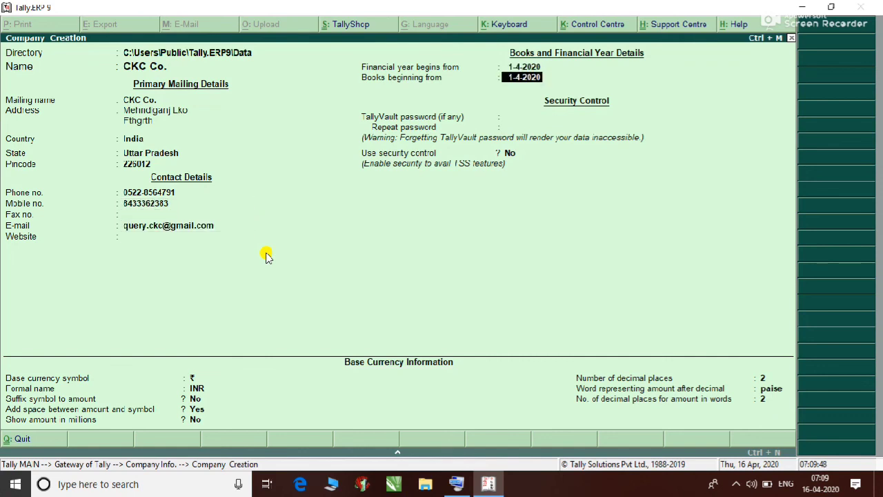
key(Down)
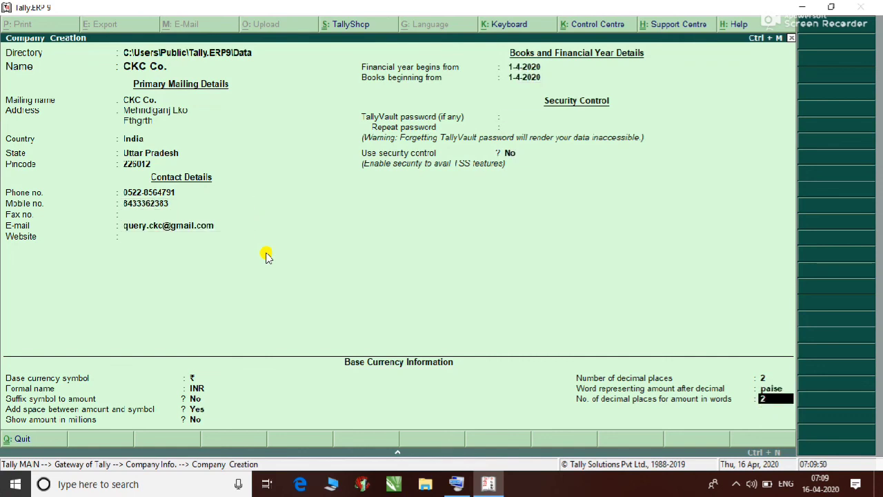
key(Return)
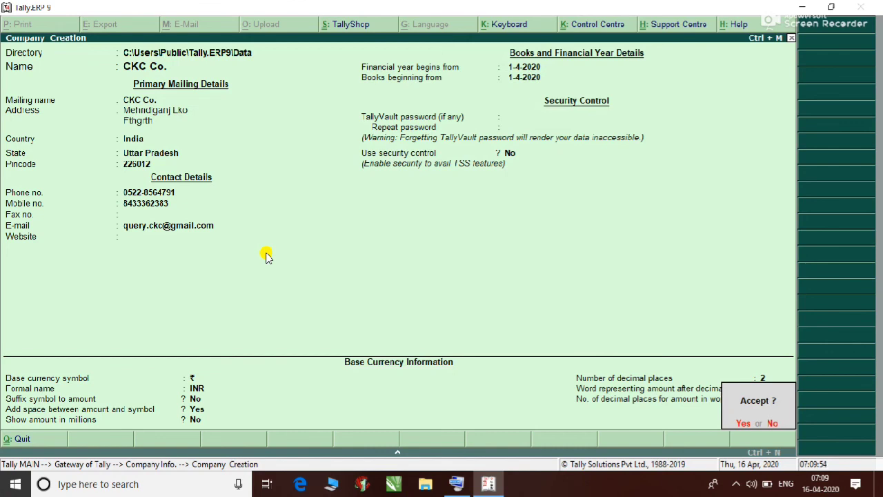
key(n)
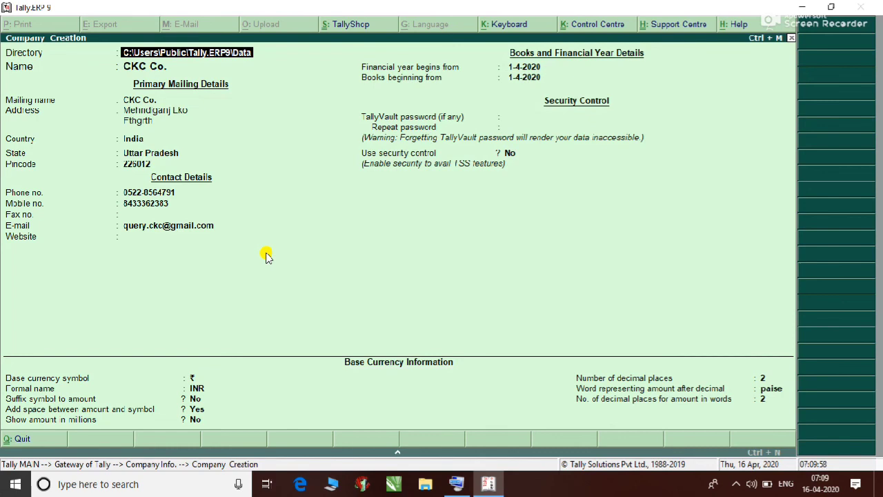
Step: Step through the CKC Co. fields from the name down to the final decimal-places setting
key(Return)
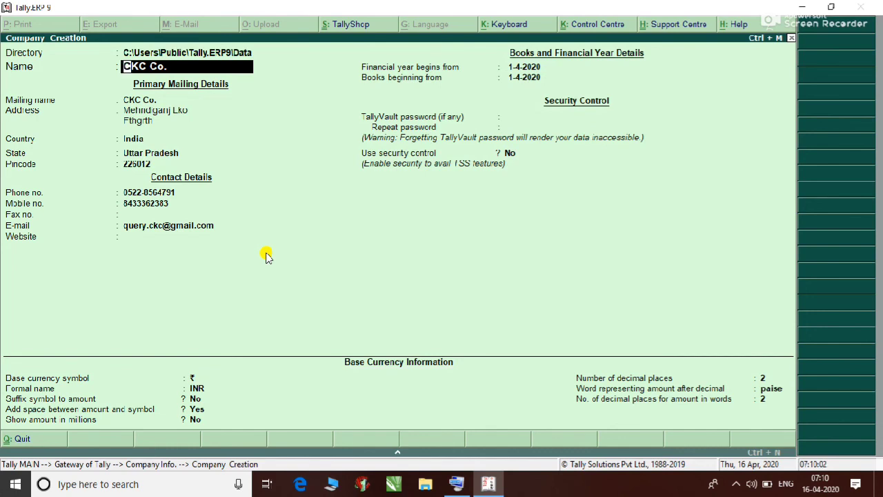
key(Up)
key(Return)
key(Return)
key(Return)
key(Return)
key(Return)
key(Return)
key(Return)
key(Return)
key(Return)
key(Return)
key(Return)
key(Return)
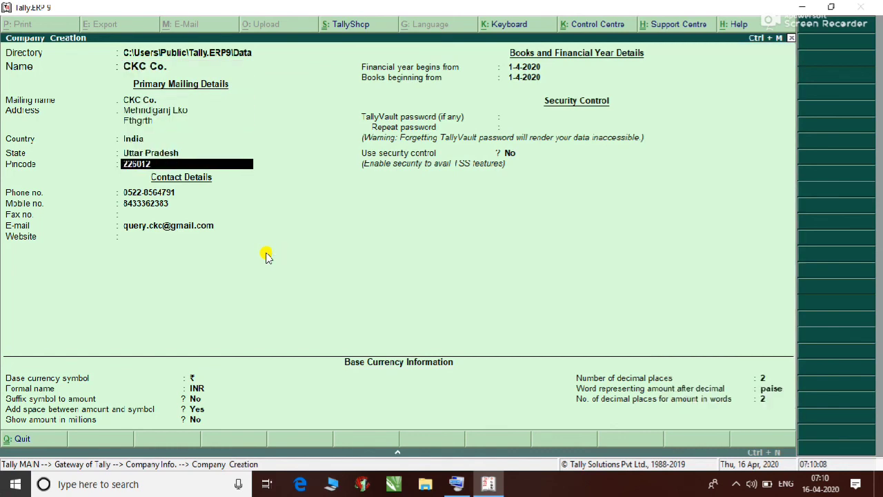
key(Return)
key(Return)
key(Return)
key(Return)
key(Return)
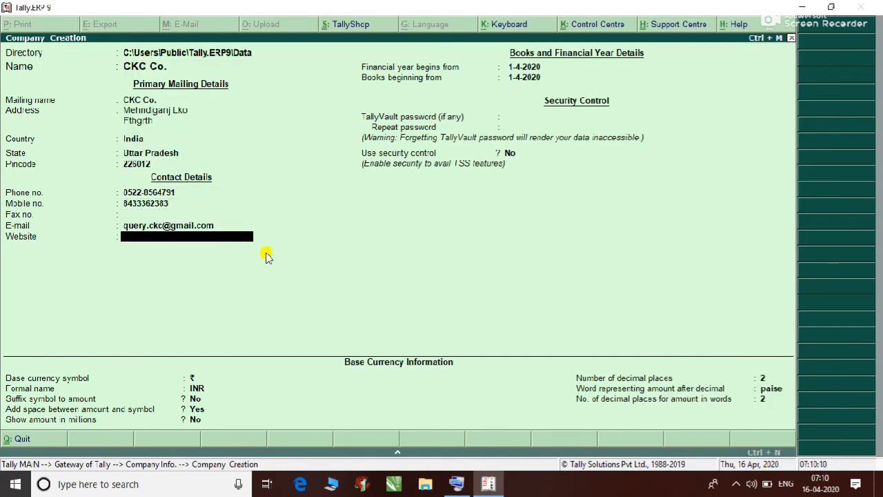
key(Return)
key(Return)
key(Return)
key(Return)
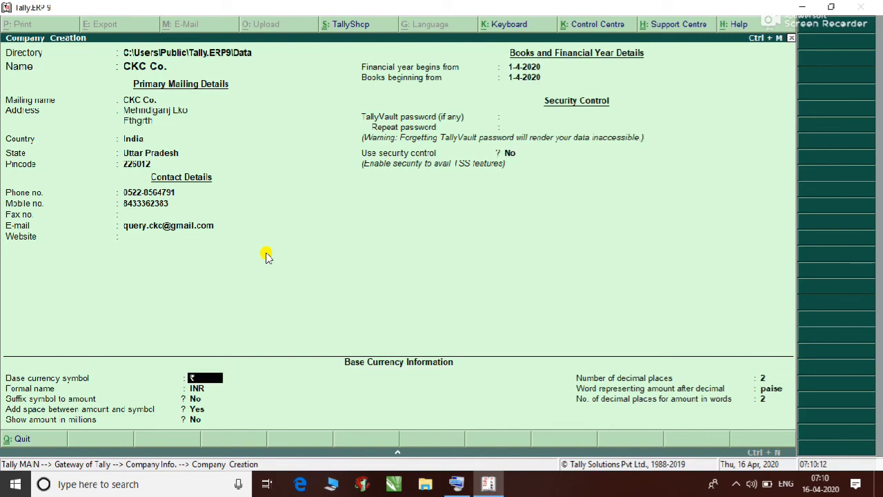
key(Return)
key(Return)
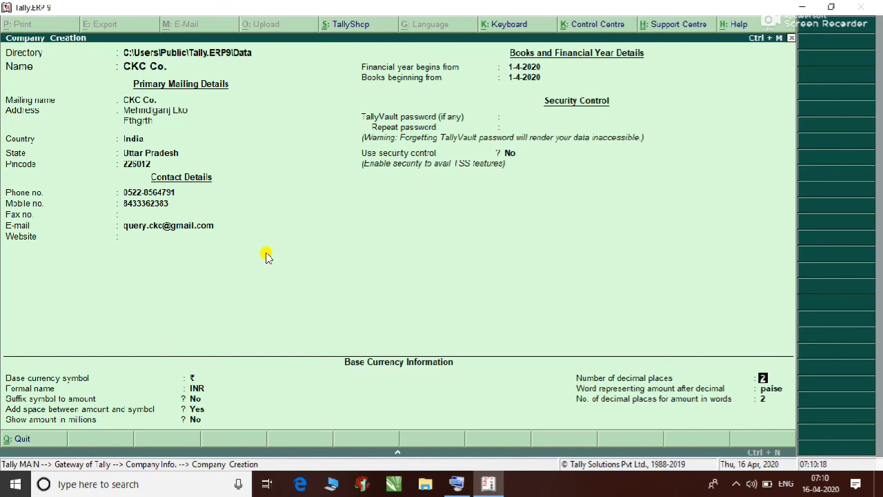
key(Return)
key(Return)
key(Return)
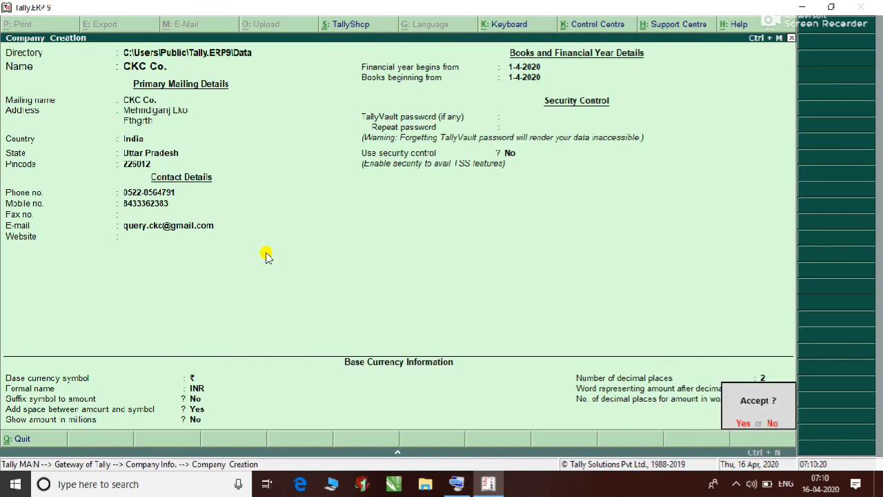